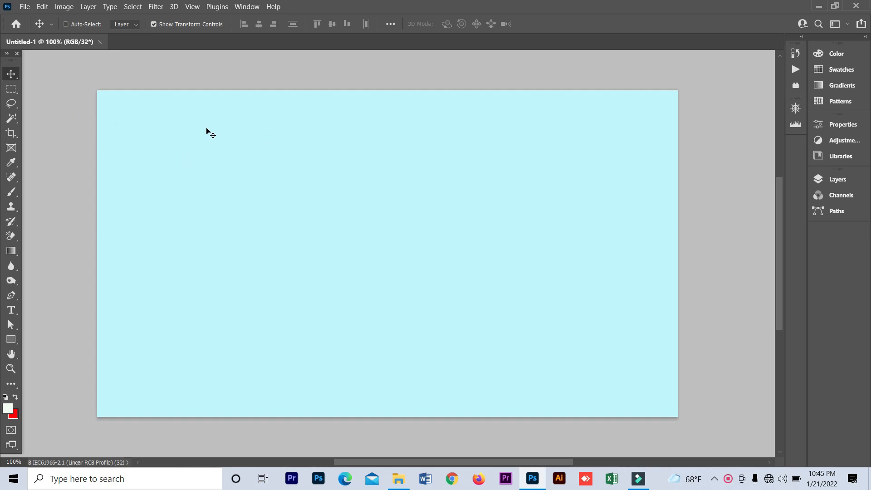
Select the Move tool and switch its Auto-Select option on and back off
{"action": "left_click", "coordinate": [11, 74]}
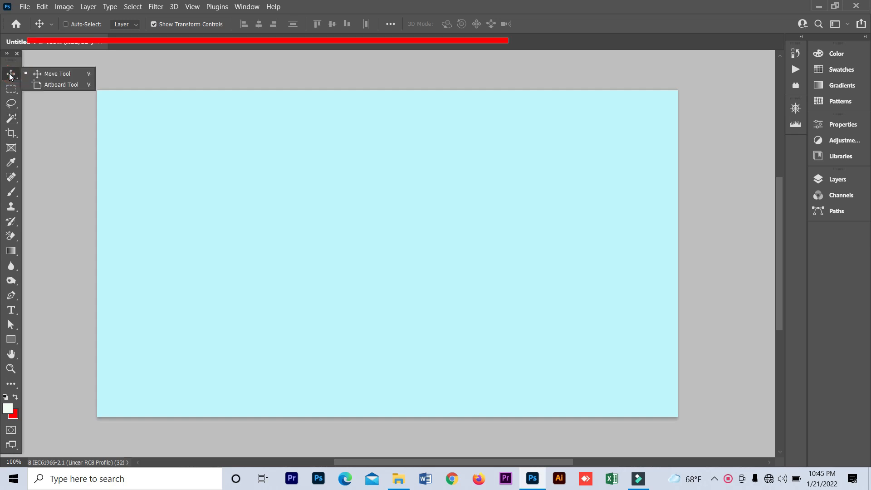
{"action": "left_click", "coordinate": [54, 75]}
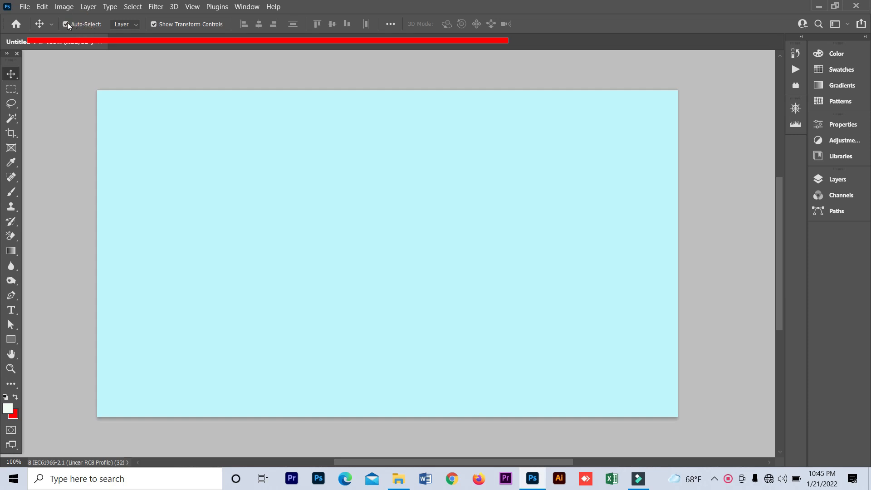
{"action": "left_click", "coordinate": [66, 24]}
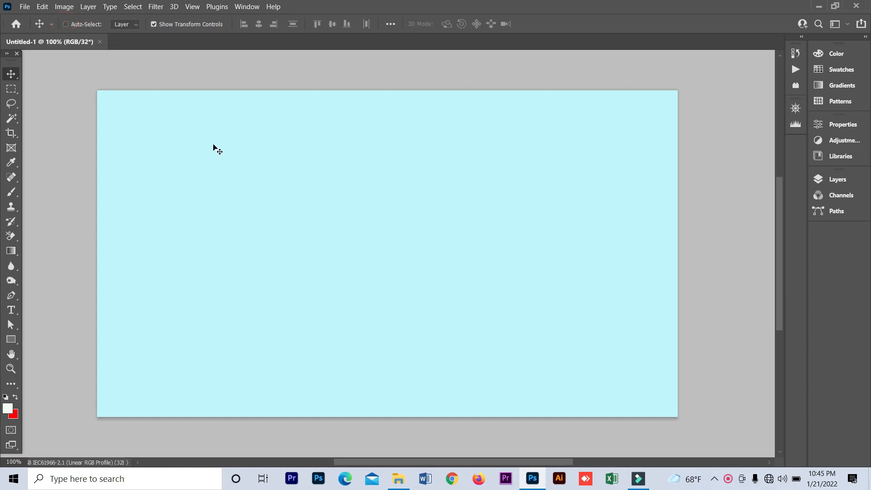
{"action": "left_click", "coordinate": [181, 128]}
Select a tall, narrow rectangle in the left half of the canvas and copy it to a new layer
{"action": "left_click", "coordinate": [11, 89]}
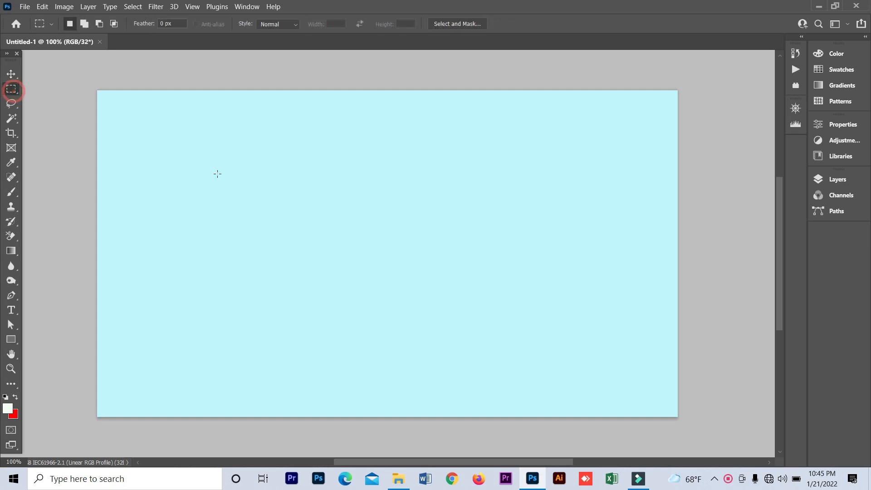
{"action": "left_click_drag", "start_coordinate": [205, 153], "coordinate": [243, 324]}
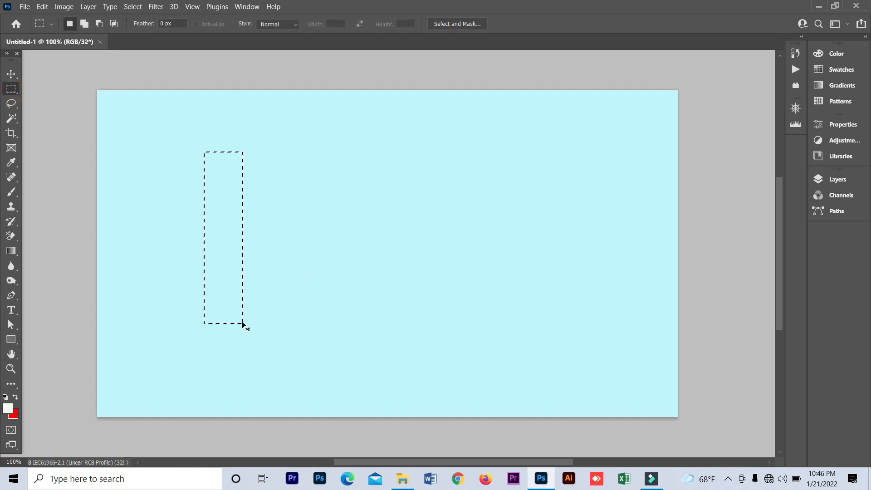
{"action": "key", "text": "ctrl+j"}
Apply a green Color Overlay in Normal blend mode at 100% opacity to Layer 1
{"action": "left_click", "coordinate": [830, 181]}
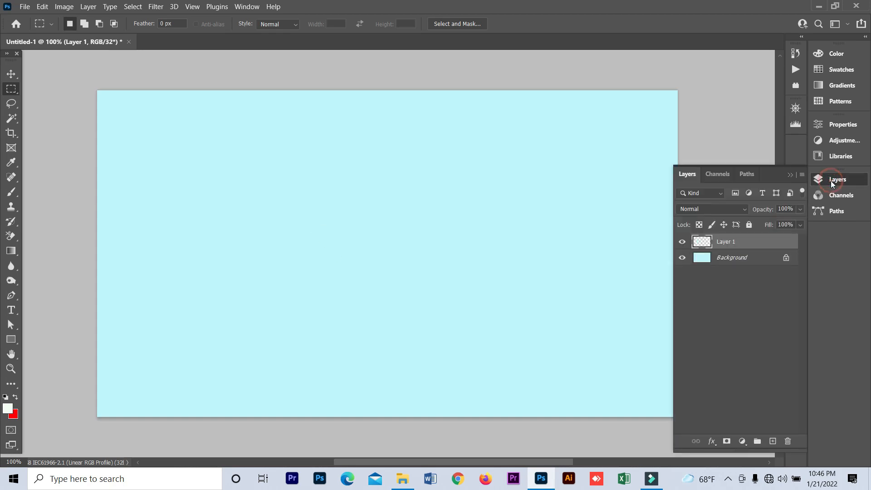
{"action": "left_click", "coordinate": [712, 441]}
{"action": "left_click", "coordinate": [730, 403]}
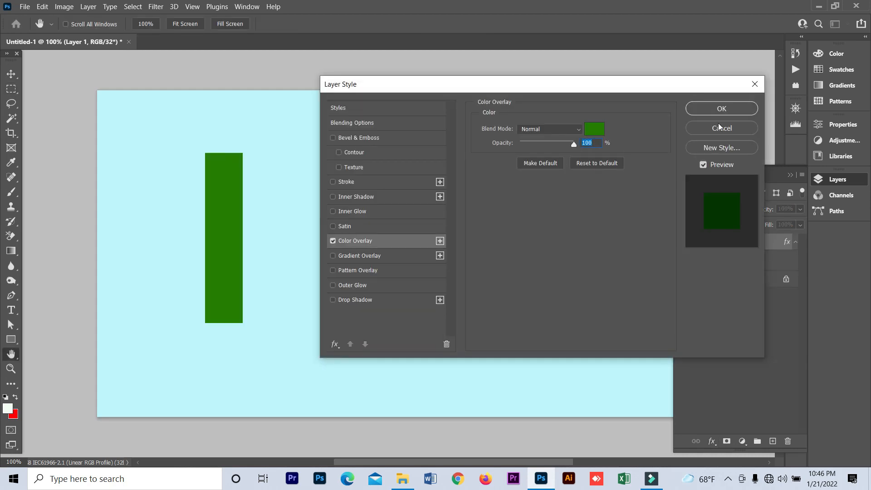
{"action": "left_click", "coordinate": [723, 114]}
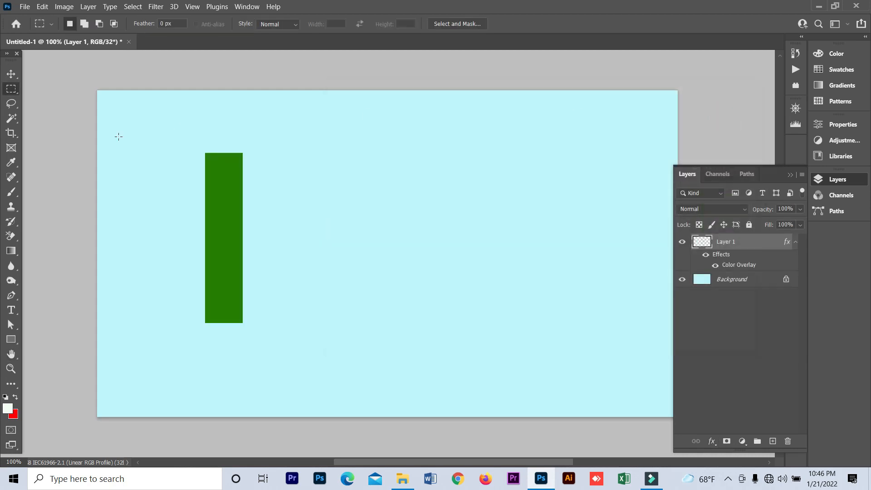
Duplicate the green bar twice to its right, making a row of three bars
{"action": "left_click", "coordinate": [11, 74]}
{"action": "left_click_drag", "start_coordinate": [232, 195], "coordinate": [366, 184]}
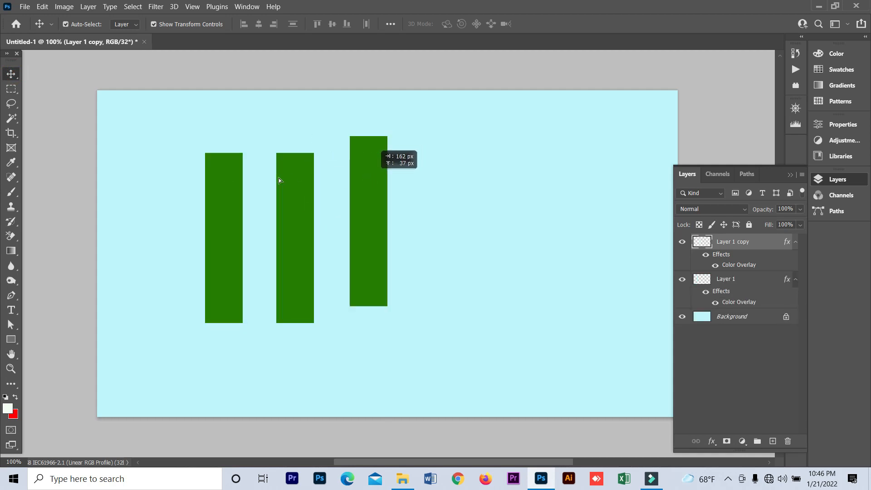
Turn off Auto-Select and shift the rightmost bar slightly on the canvas
{"action": "left_click", "coordinate": [11, 118]}
{"action": "left_click", "coordinate": [12, 75]}
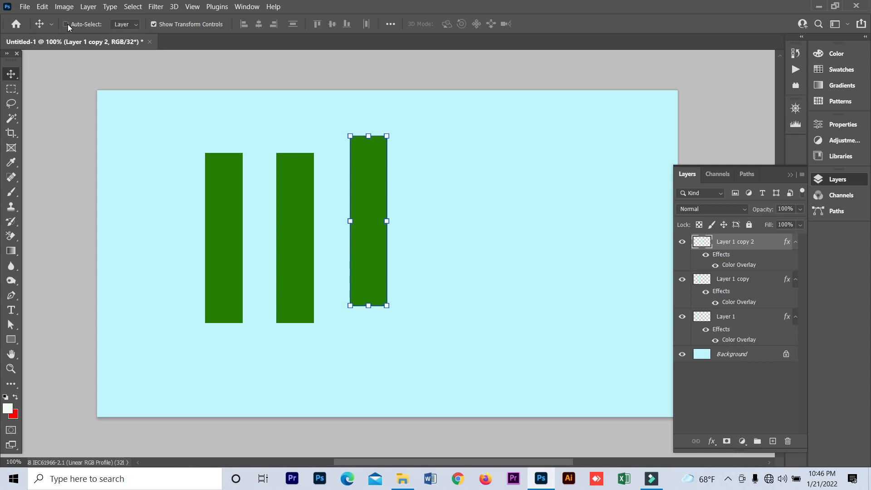
{"action": "left_click_drag", "start_coordinate": [381, 180], "coordinate": [376, 181]}
{"action": "left_click_drag", "start_coordinate": [299, 174], "coordinate": [307, 174]}
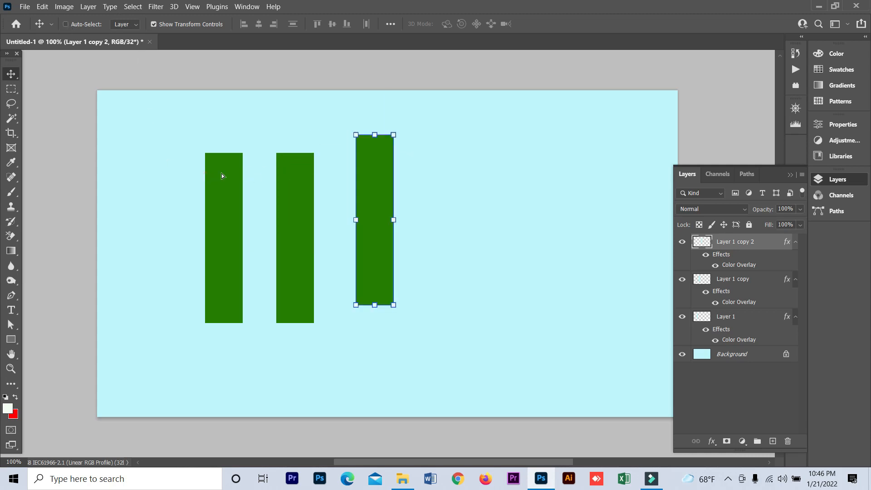
{"action": "left_click_drag", "start_coordinate": [392, 164], "coordinate": [359, 167]}
Turn on Auto-Select and reposition the middle and left bars individually
{"action": "left_click", "coordinate": [66, 24]}
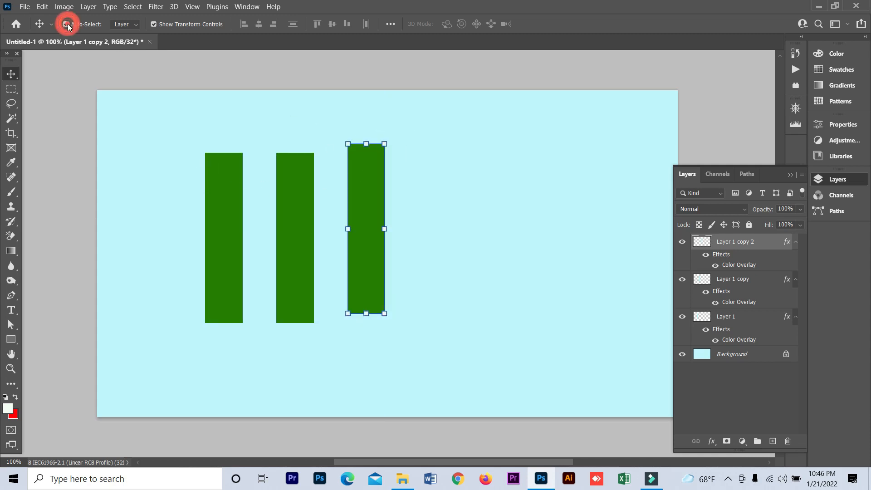
{"action": "left_click_drag", "start_coordinate": [280, 171], "coordinate": [290, 150]}
{"action": "mouse_move", "coordinate": [231, 194]}
{"action": "left_mouse_down"}
{"action": "mouse_move", "coordinate": [216, 145]}
{"action": "mouse_move", "coordinate": [233, 198]}
{"action": "left_mouse_up"}
{"action": "left_click_drag", "start_coordinate": [305, 169], "coordinate": [306, 204]}
{"action": "left_click_drag", "start_coordinate": [231, 216], "coordinate": [228, 196]}
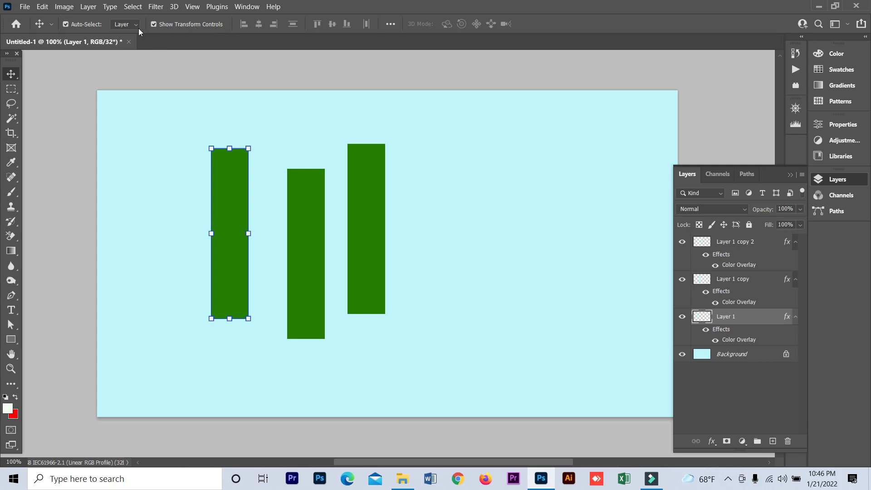
Hide the transform controls and spread the three bars apart, with the middle bar lowest
{"action": "left_click", "coordinate": [153, 23]}
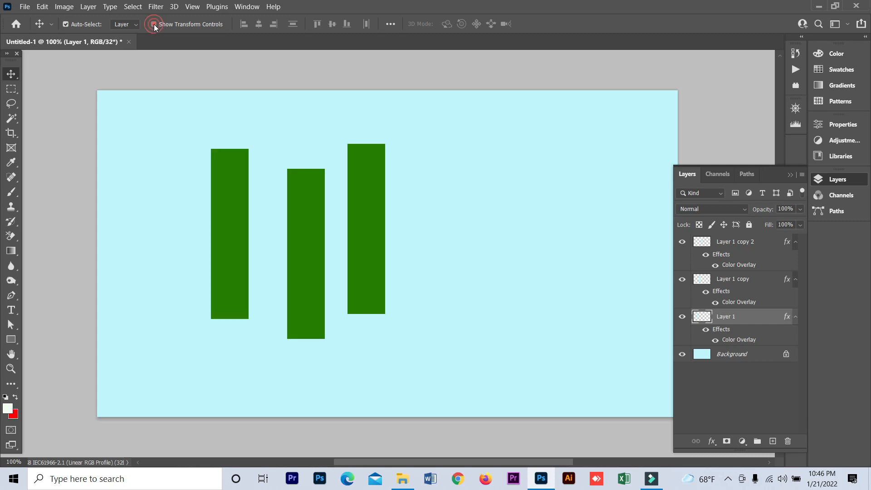
{"action": "left_click_drag", "start_coordinate": [219, 184], "coordinate": [185, 217]}
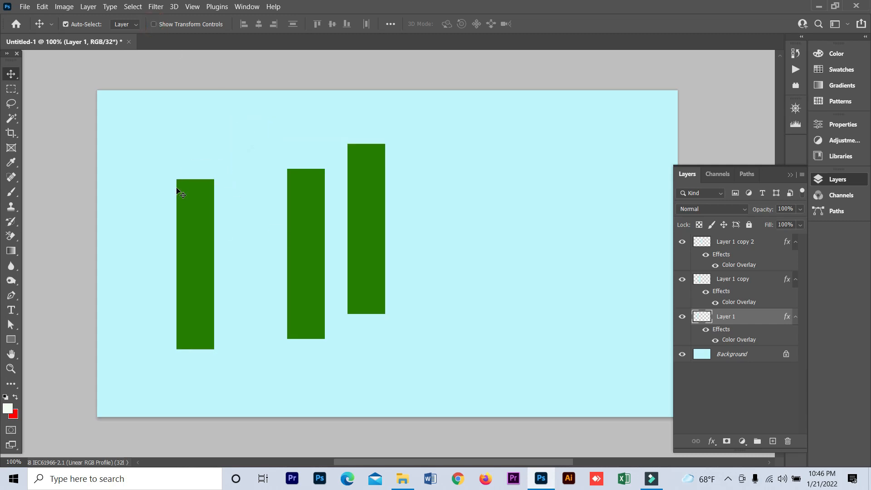
{"action": "left_click_drag", "start_coordinate": [305, 204], "coordinate": [311, 243]}
{"action": "left_click_drag", "start_coordinate": [376, 195], "coordinate": [430, 229]}
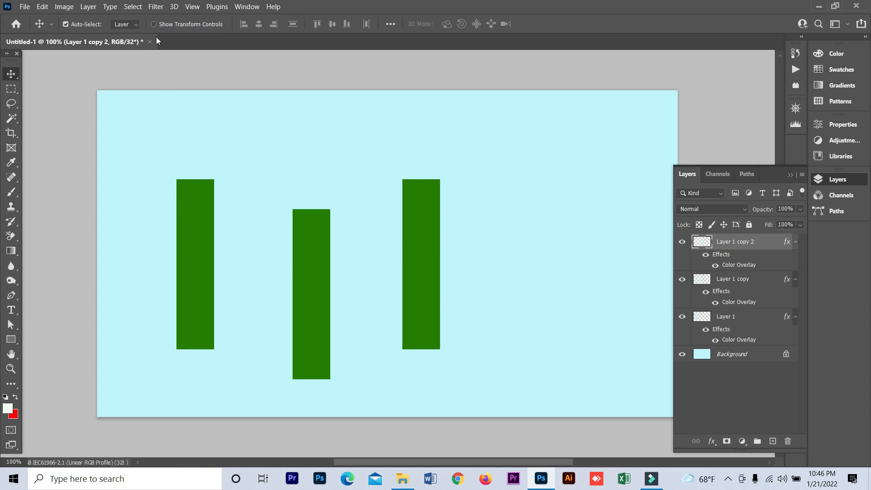
Show the transform controls, slightly enlarge and tilt the rightmost bar, and deselect it
{"action": "left_click", "coordinate": [152, 24]}
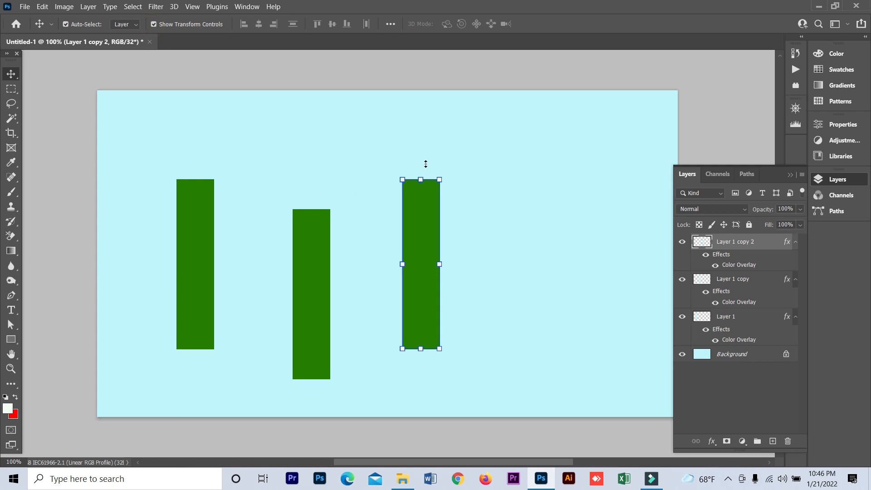
{"action": "left_click_drag", "start_coordinate": [399, 178], "coordinate": [401, 199]}
{"action": "left_click", "coordinate": [12, 74]}
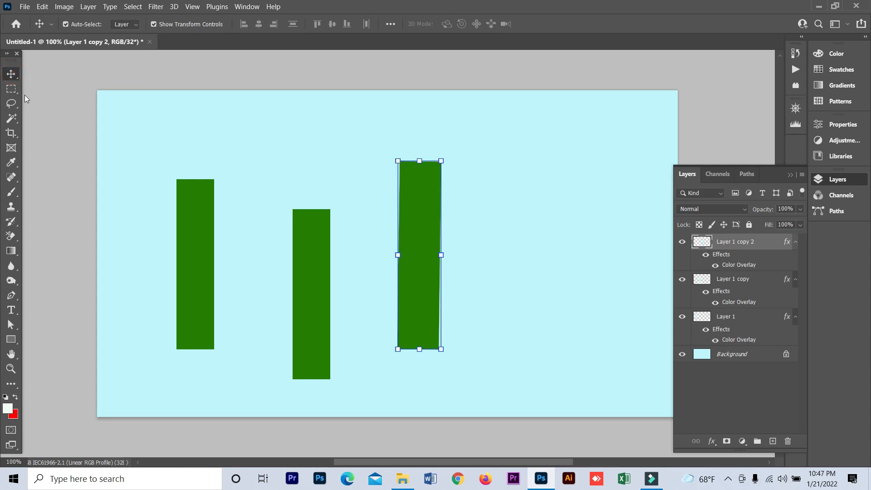
{"action": "left_click", "coordinate": [288, 105]}
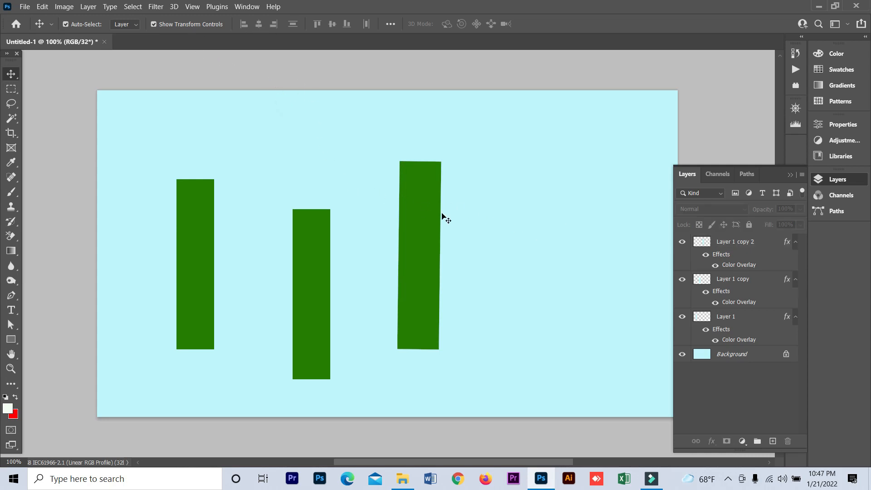
Select Layer 1 copy 2 and Layer 1 copy together
{"action": "left_click", "coordinate": [736, 244]}
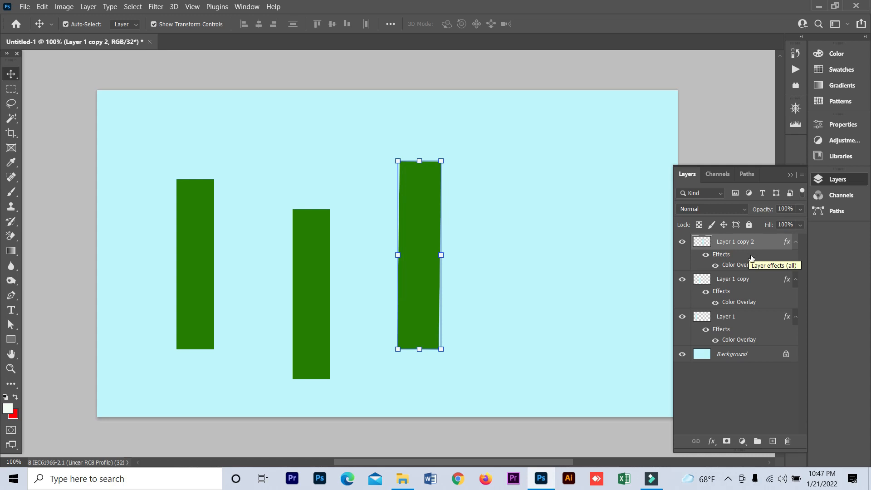
{"action": "left_click", "coordinate": [726, 281], "text": "ctrl"}
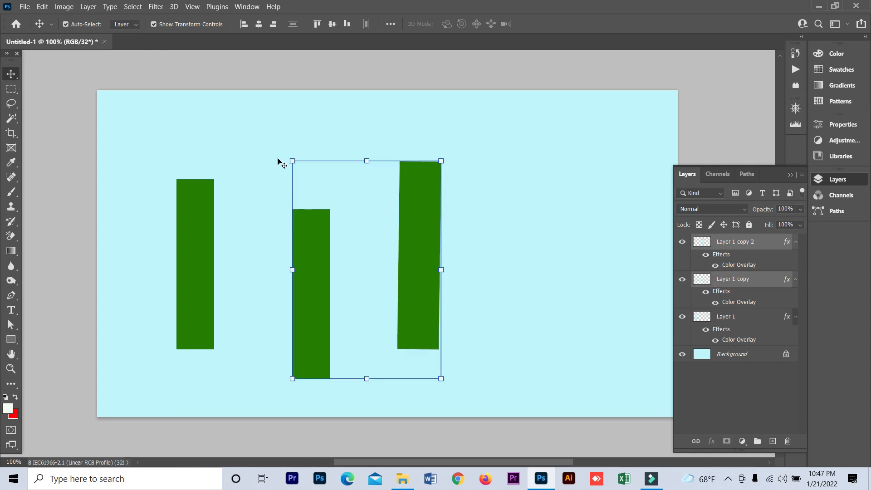
Try aligning the two selected bars by left edges, right edges and horizontal centers, undoing each alignment
{"action": "left_click", "coordinate": [244, 24]}
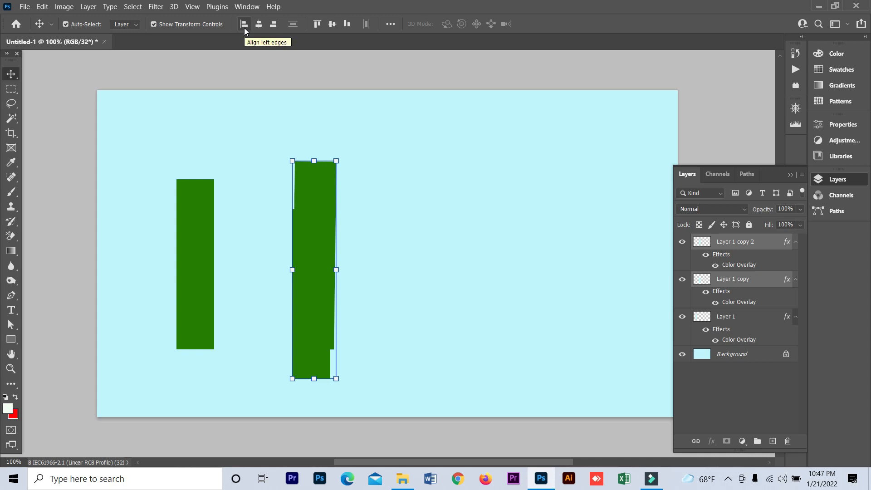
{"action": "key", "text": "ctrl+z"}
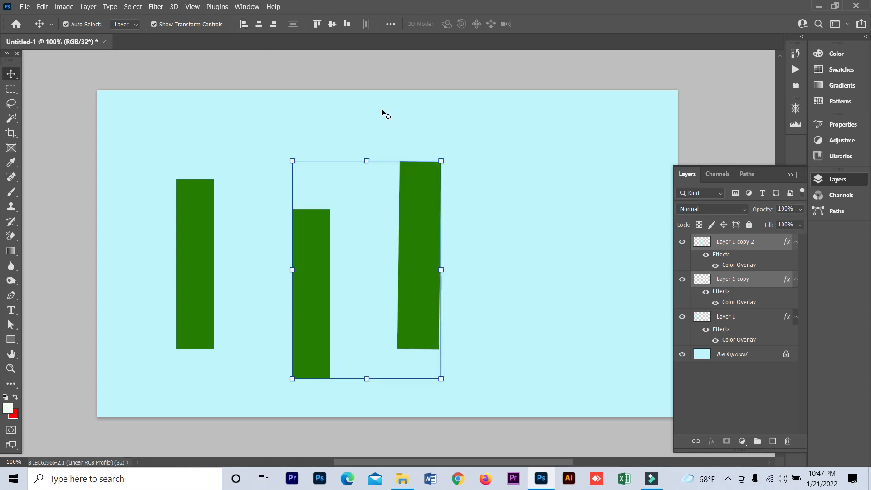
{"action": "left_click", "coordinate": [273, 25]}
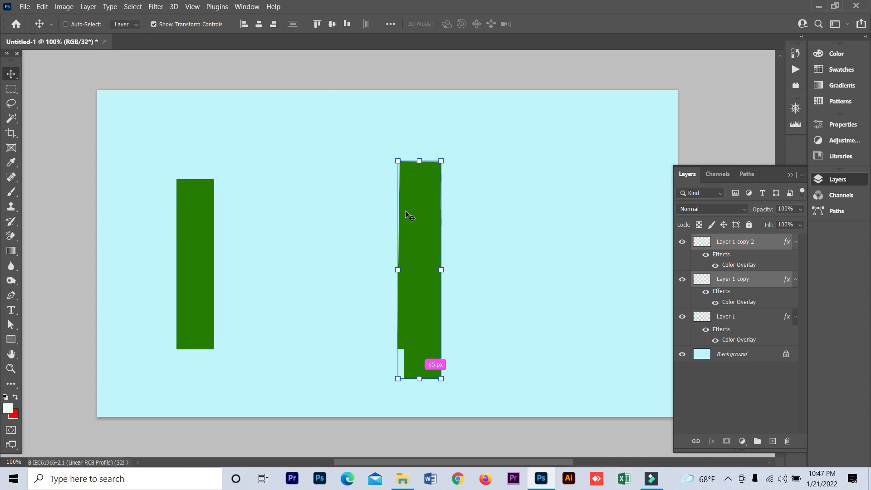
{"action": "key", "text": "ctrl+z"}
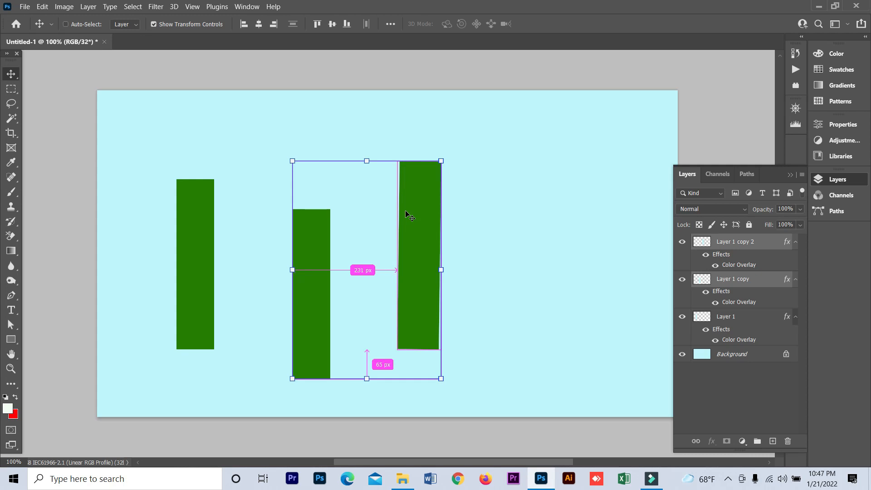
{"action": "left_click", "coordinate": [258, 24]}
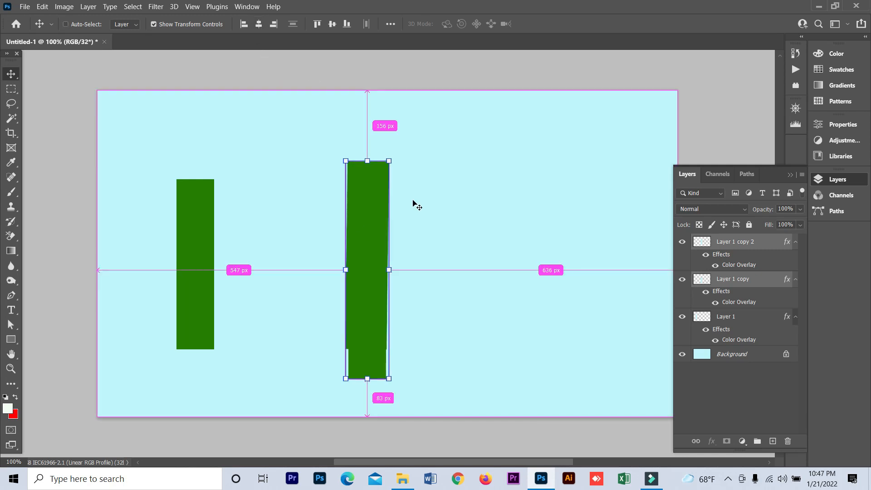
{"action": "key", "text": "ctrl+z"}
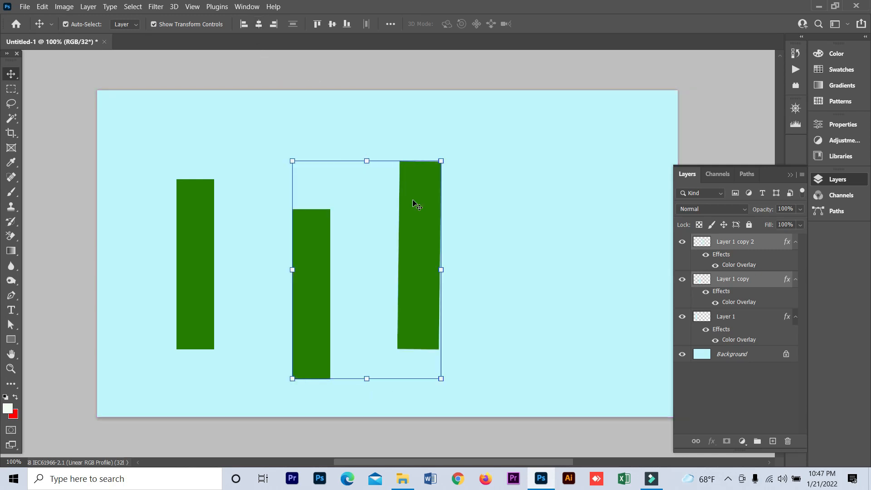
Align the two selected bars by their top edges, and finally by their bottom edges
{"action": "left_click", "coordinate": [317, 25]}
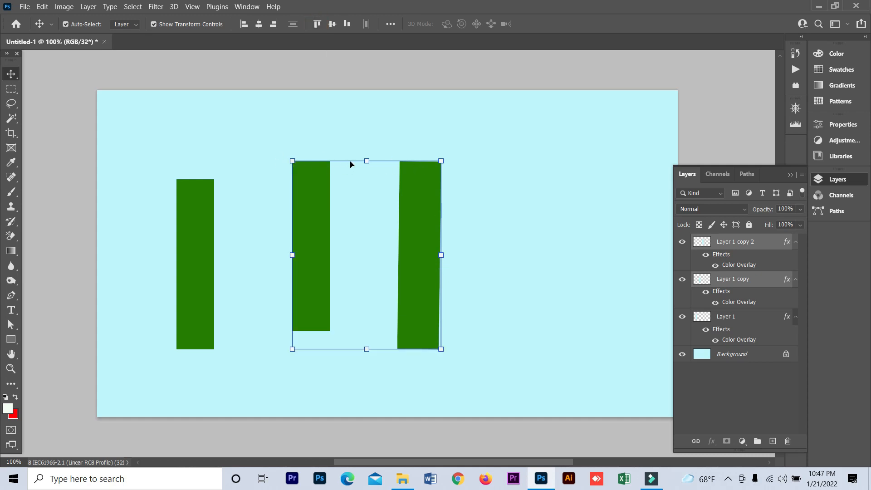
{"action": "left_click", "coordinate": [347, 24]}
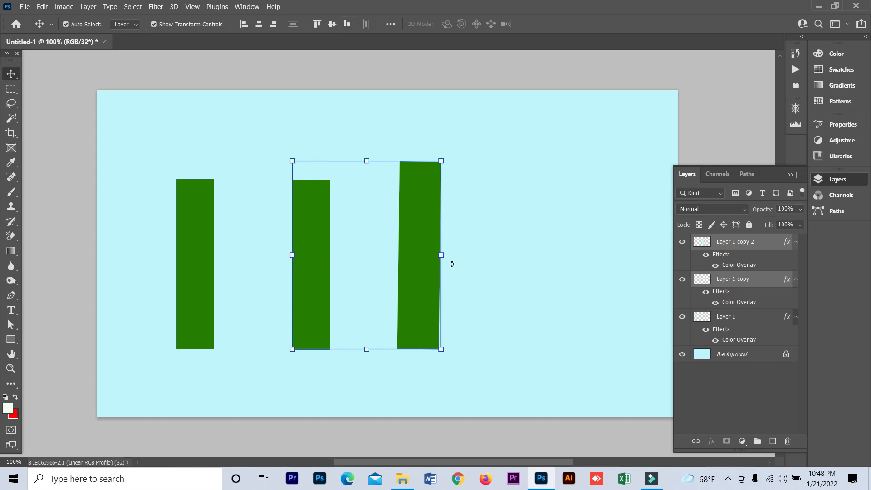
Examine the additional align and distribute options and the Align To choices, keeping Selection
{"action": "left_click", "coordinate": [390, 24]}
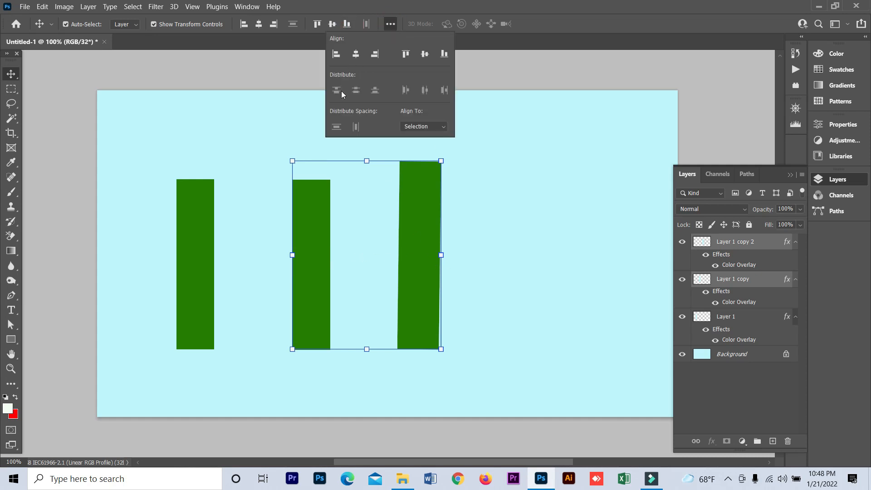
{"action": "left_click", "coordinate": [426, 125]}
{"action": "left_click", "coordinate": [427, 145]}
{"action": "left_click", "coordinate": [447, 126]}
{"action": "left_click", "coordinate": [431, 134]}
{"action": "left_click", "coordinate": [389, 27]}
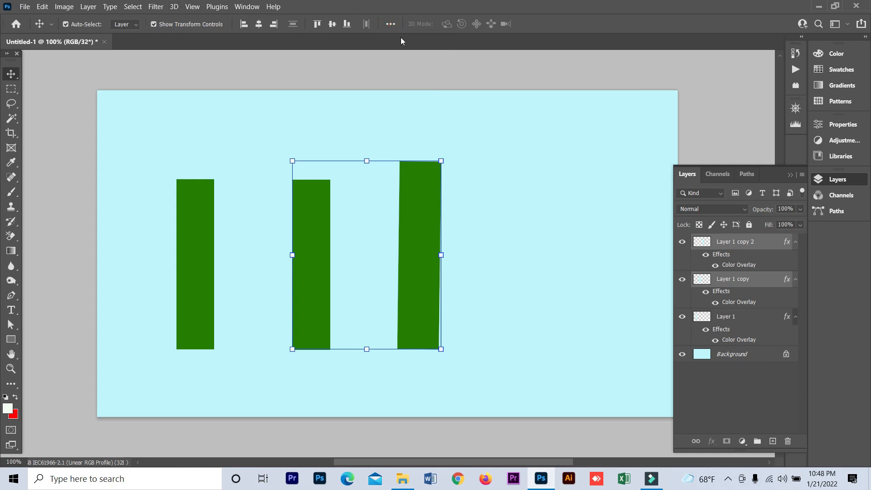
Select the middle green bar (Layer 1 copy) and rotate it to about -0.81°
{"action": "left_click", "coordinate": [12, 74]}
{"action": "left_click", "coordinate": [337, 220]}
{"action": "left_click", "coordinate": [301, 206]}
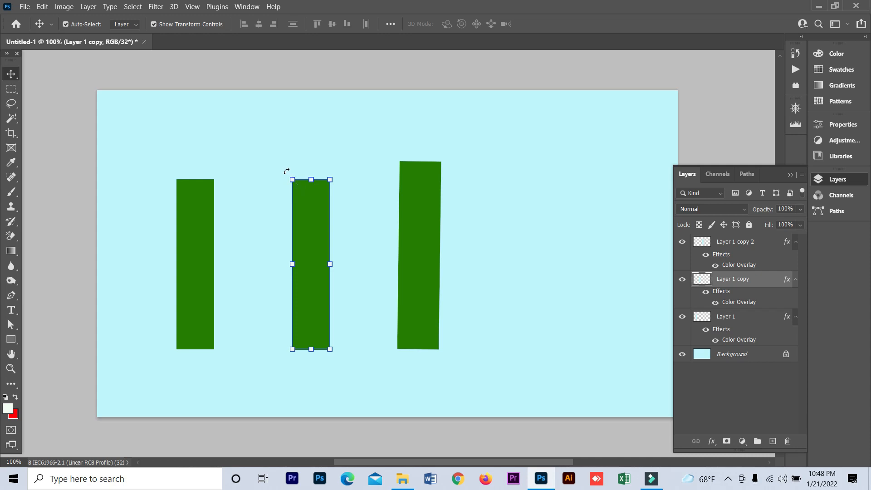
{"action": "mouse_move", "coordinate": [282, 166]}
{"action": "left_mouse_down"}
{"action": "mouse_move", "coordinate": [381, 190]}
{"action": "mouse_move", "coordinate": [279, 160]}
{"action": "left_mouse_up"}
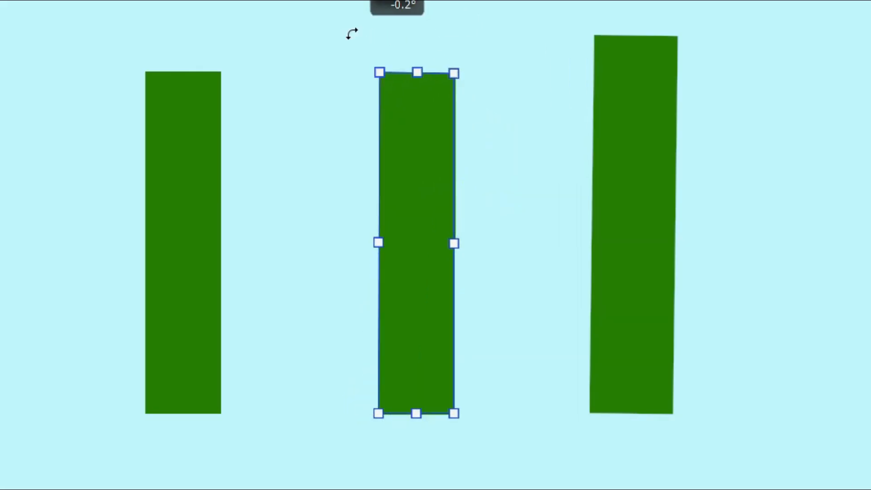
{"action": "left_click_drag", "start_coordinate": [352, 33], "coordinate": [349, 47]}
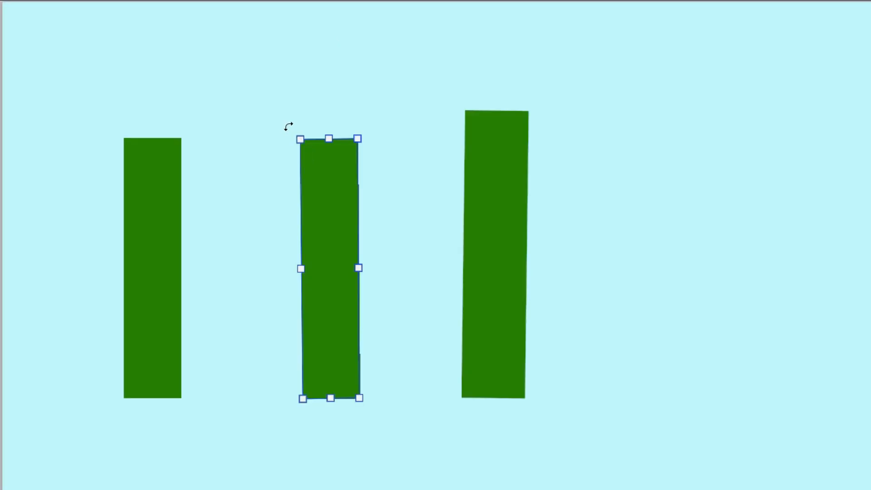
{"action": "left_click_drag", "start_coordinate": [286, 123], "coordinate": [294, 182]}
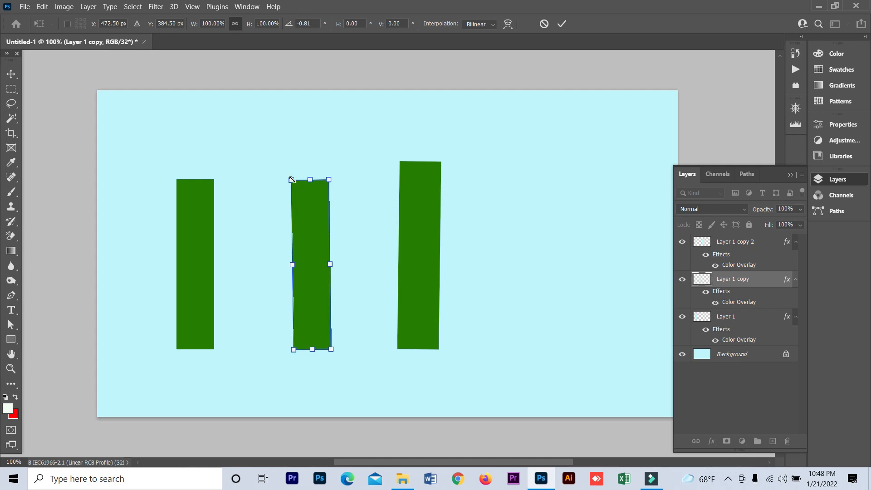
Scale the middle bar to about 147%, apply the transformation, and deselect the layer
{"action": "left_click_drag", "start_coordinate": [292, 180], "coordinate": [213, 105]}
{"action": "left_click_drag", "start_coordinate": [287, 177], "coordinate": [216, 142]}
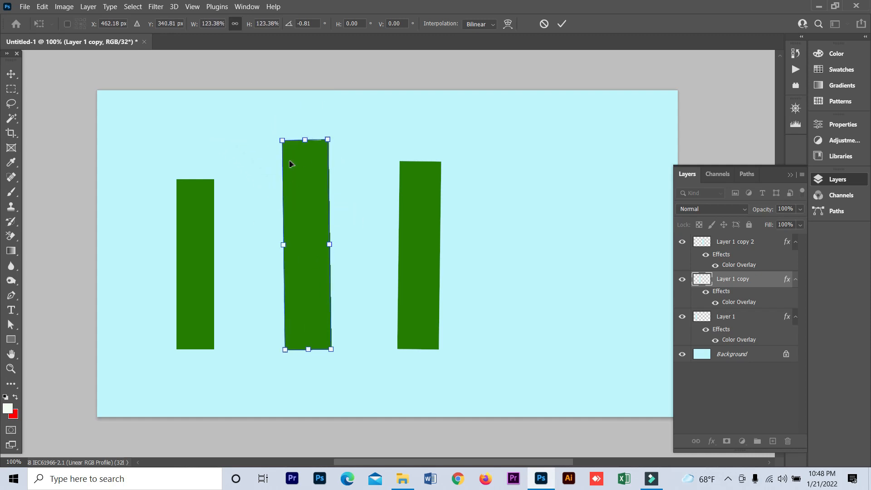
{"action": "left_click_drag", "start_coordinate": [304, 140], "coordinate": [305, 165]}
{"action": "mouse_move", "coordinate": [330, 257]}
{"action": "left_mouse_down"}
{"action": "mouse_move", "coordinate": [530, 263]}
{"action": "mouse_move", "coordinate": [330, 253]}
{"action": "mouse_move", "coordinate": [344, 251]}
{"action": "left_mouse_up"}
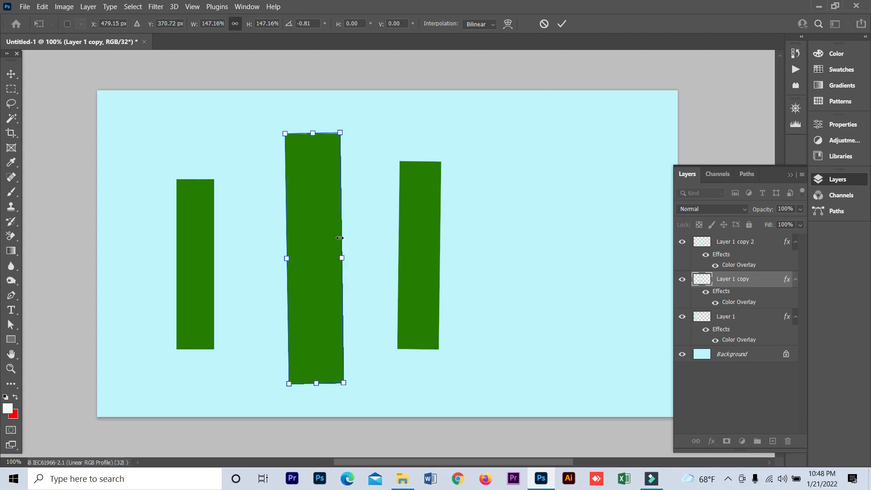
{"action": "double_click", "coordinate": [304, 146]}
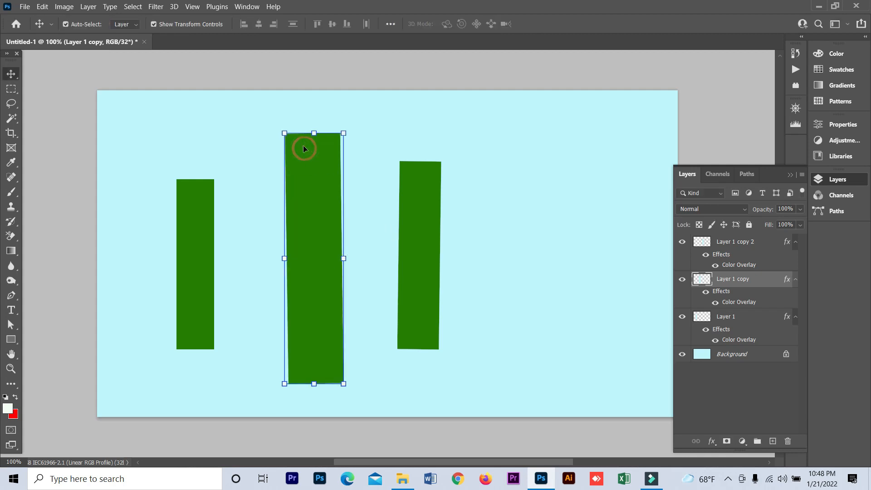
{"action": "left_click", "coordinate": [165, 112]}
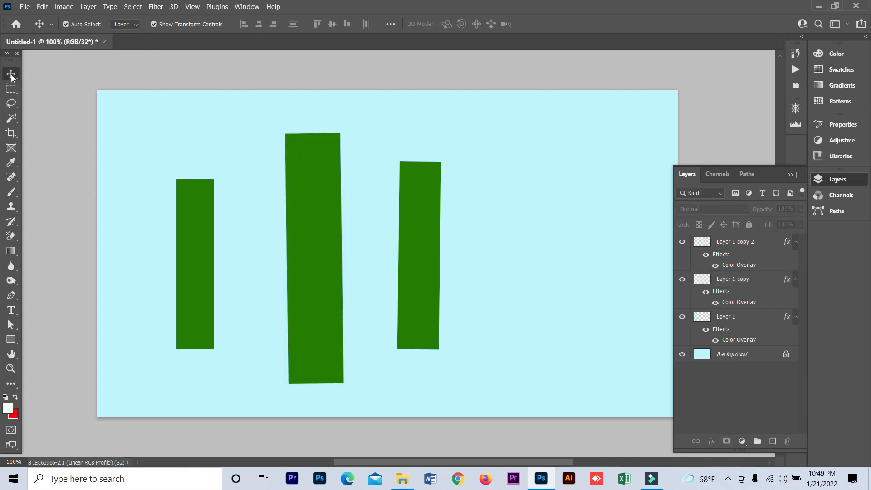
Delete all three green bars from the canvas
{"action": "left_click", "coordinate": [298, 142]}
{"action": "left_click", "coordinate": [215, 131]}
{"action": "left_click", "coordinate": [320, 190]}
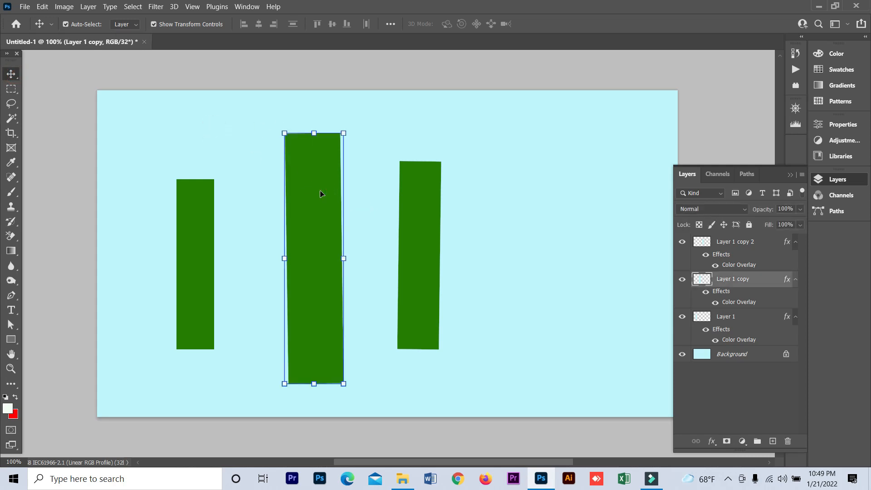
{"action": "key", "text": "Delete"}
{"action": "key", "text": "Delete"}
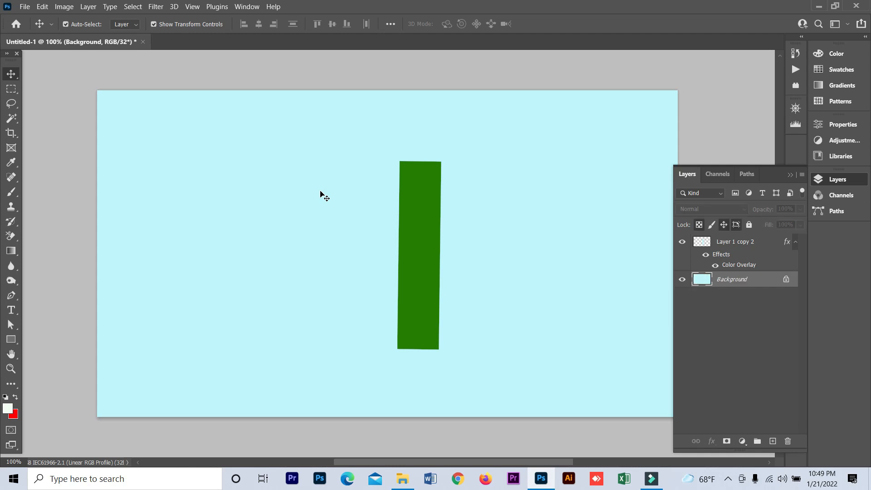
{"action": "left_click", "coordinate": [418, 229]}
{"action": "key", "text": "Delete"}
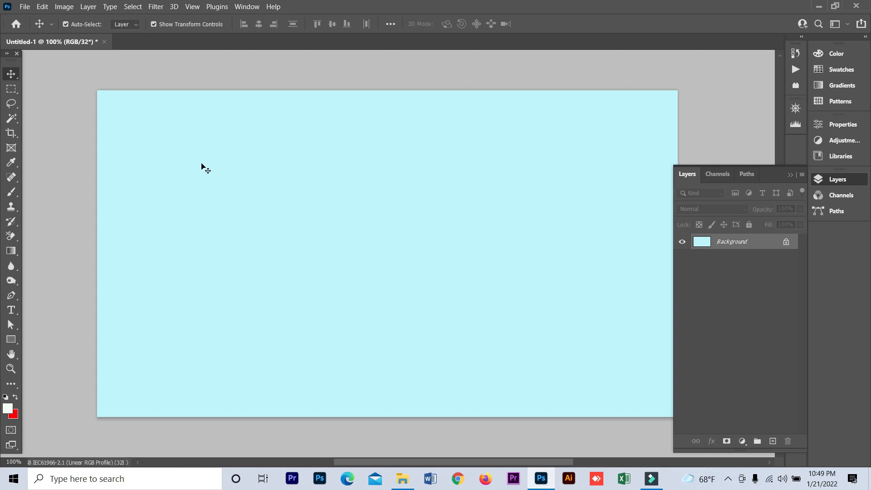
Move the Background layer across the canvas, converting it to a normal layer, and reposition it
{"action": "left_click_drag", "start_coordinate": [145, 164], "coordinate": [259, 176]}
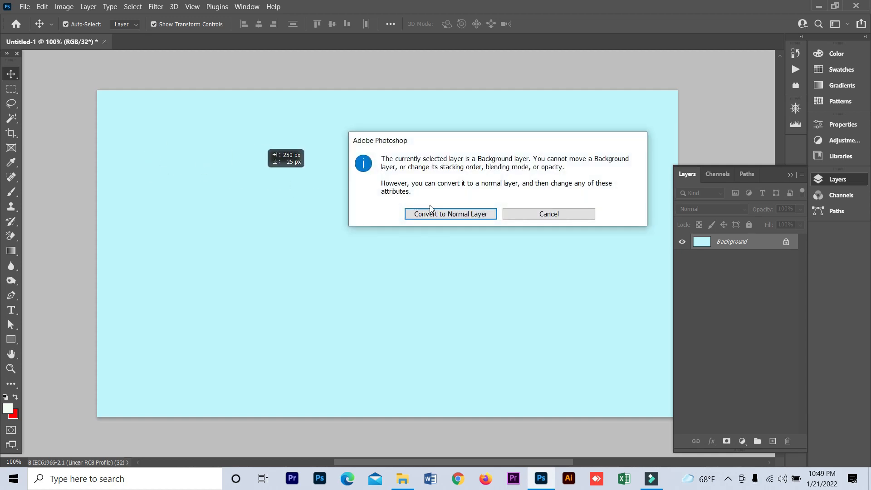
{"action": "left_click", "coordinate": [450, 215]}
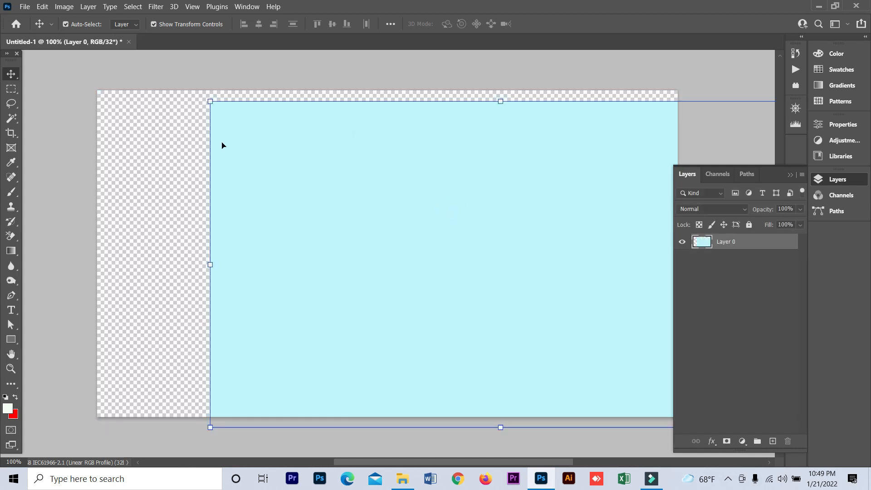
{"action": "left_click_drag", "start_coordinate": [517, 204], "coordinate": [414, 202]}
Scale Layer 0 to about 57%, rotate it to about -17°, place it in the canvas's upper-left area, and apply the transformation
{"action": "left_click_drag", "start_coordinate": [124, 95], "coordinate": [393, 196]}
{"action": "left_click_drag", "start_coordinate": [562, 292], "coordinate": [434, 158]}
{"action": "left_click_drag", "start_coordinate": [480, 132], "coordinate": [429, 106]}
{"action": "left_click_drag", "start_coordinate": [378, 197], "coordinate": [317, 159]}
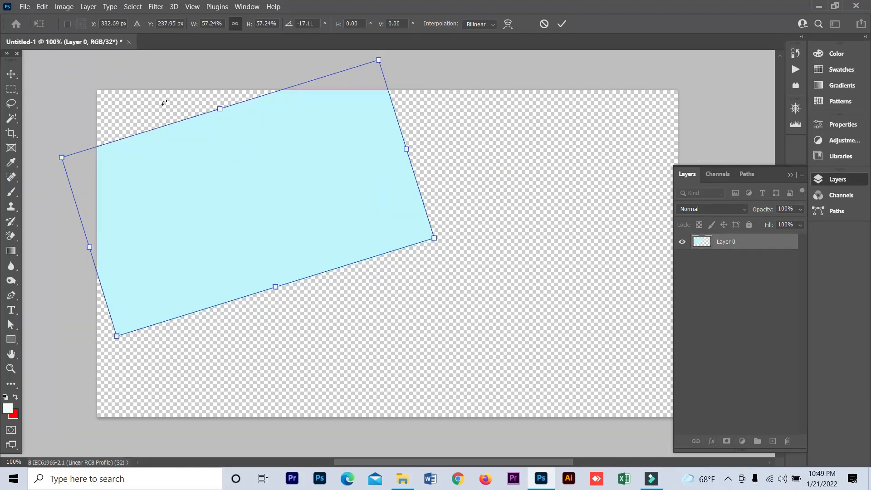
{"action": "left_click", "coordinate": [9, 75]}
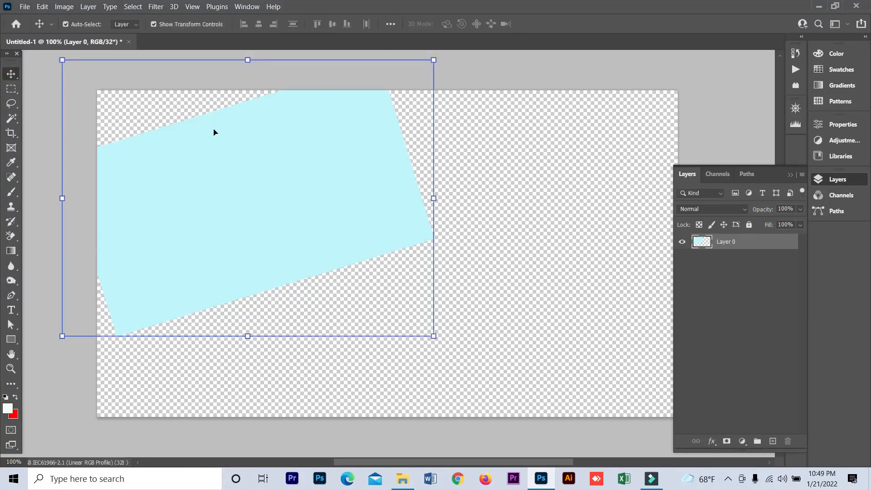
Deselect and reselect Layer 0, rotate it to about 15°, and shift it slightly
{"action": "left_click", "coordinate": [515, 148]}
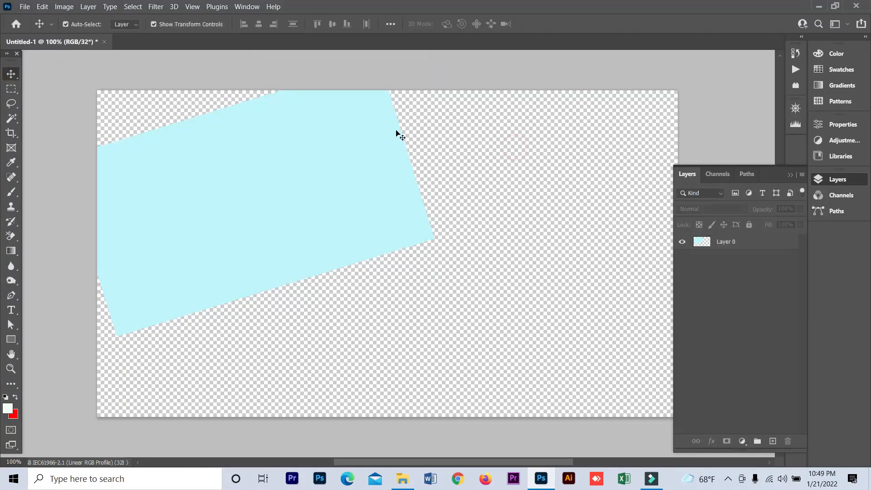
{"action": "left_click", "coordinate": [273, 169]}
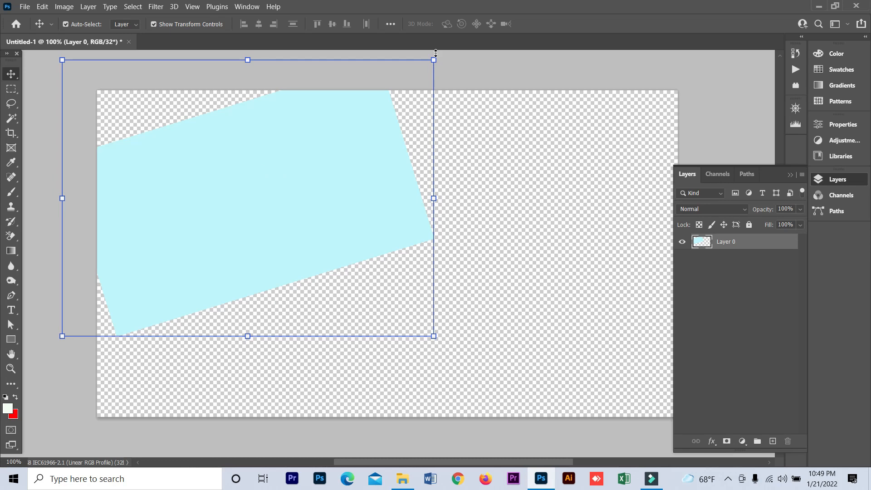
{"action": "left_click_drag", "start_coordinate": [451, 65], "coordinate": [492, 109]}
{"action": "left_click_drag", "start_coordinate": [193, 134], "coordinate": [217, 120]}
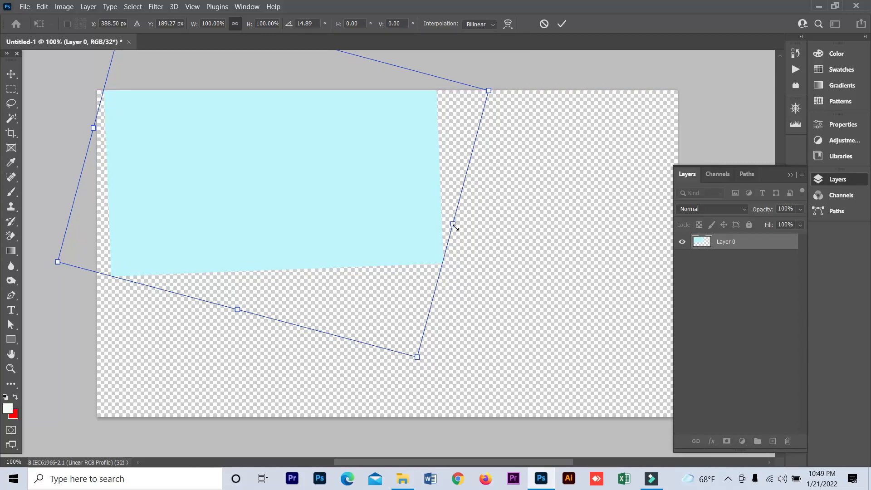